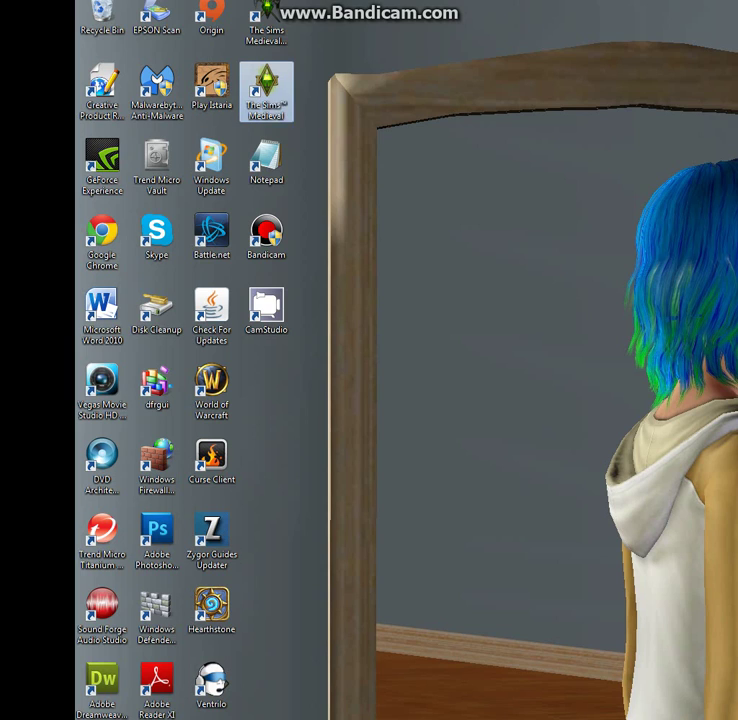
Go from The Sims Medieval desktop shortcut's file location up to The Sims Medieval folder.
right_click(268, 88)
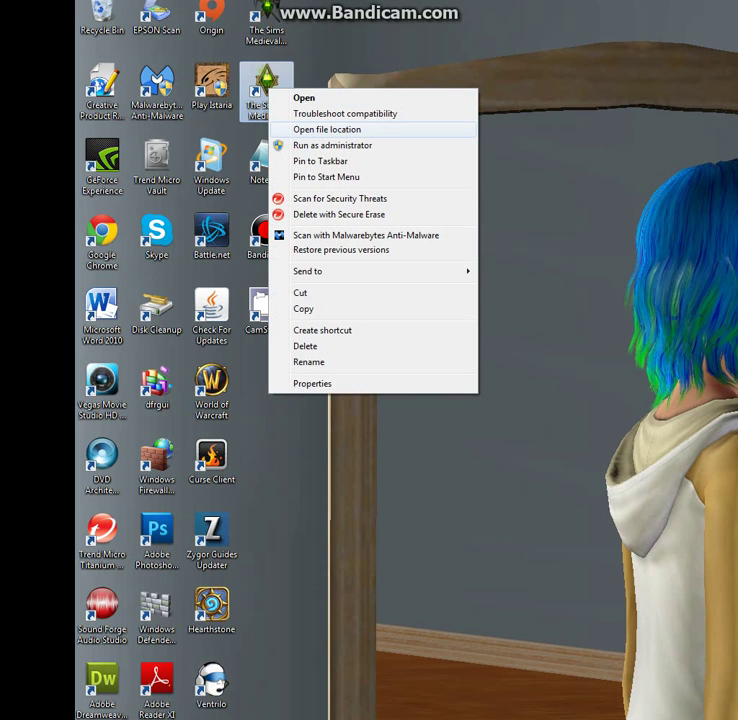
left_click(325, 129)
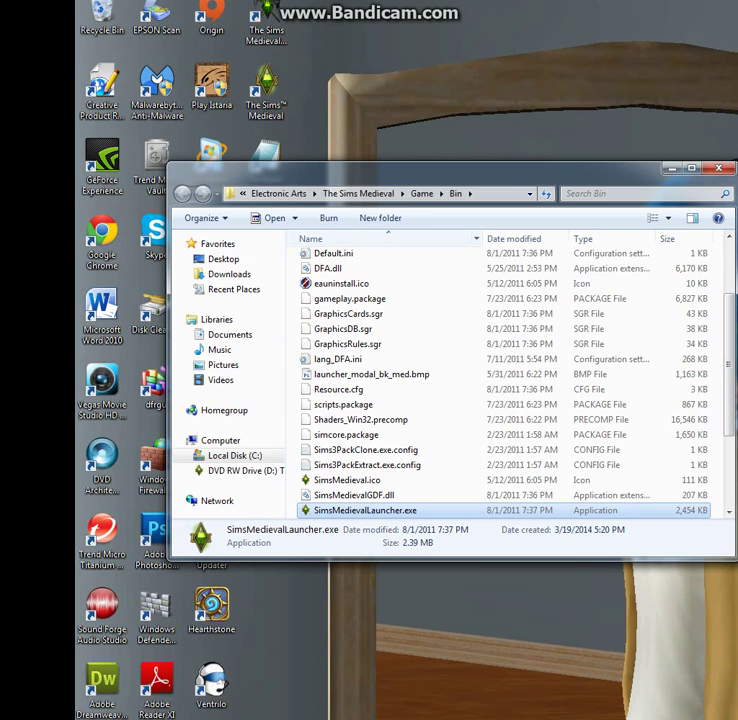
left_click(358, 193)
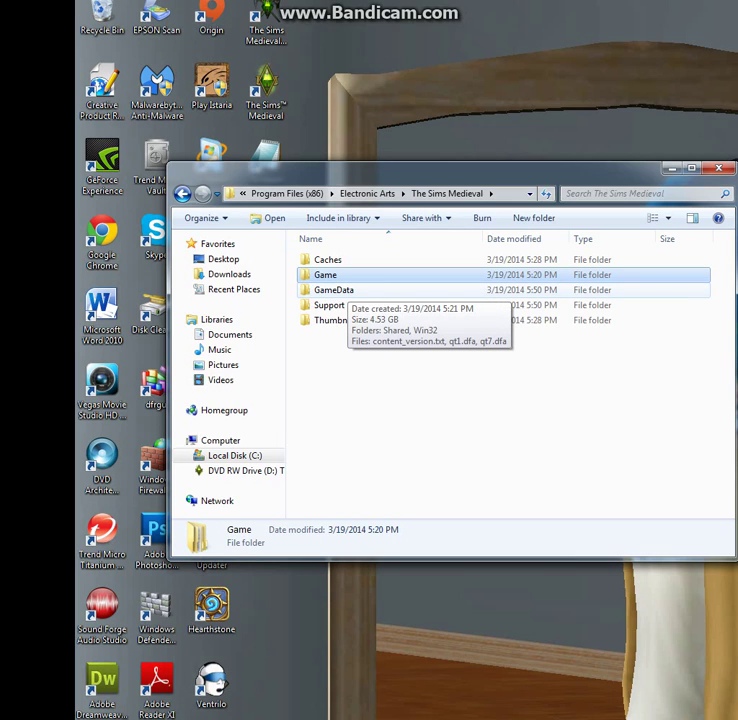
Navigate into GameData > Shared > NonPackaged > Ini.
left_click(334, 290)
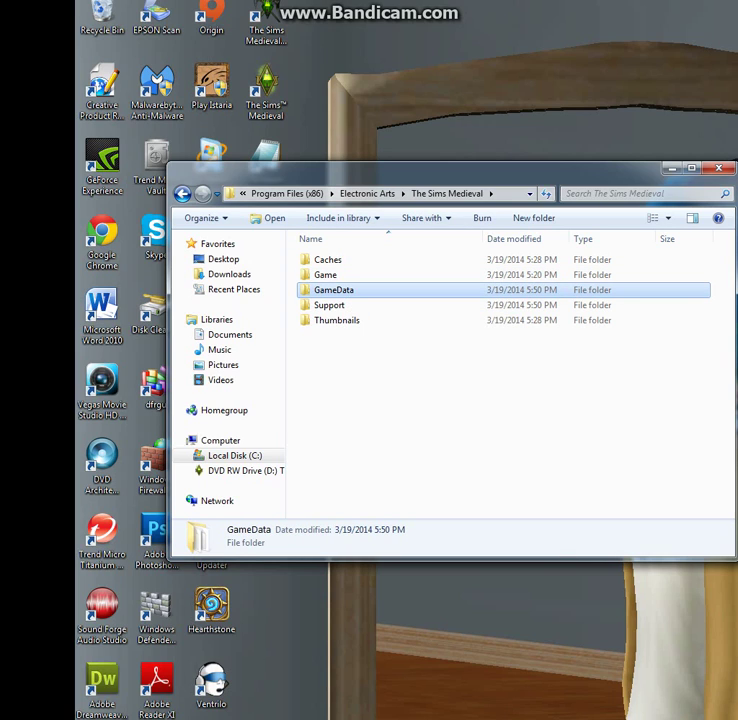
key("F2")
key("Return")
key("Return")
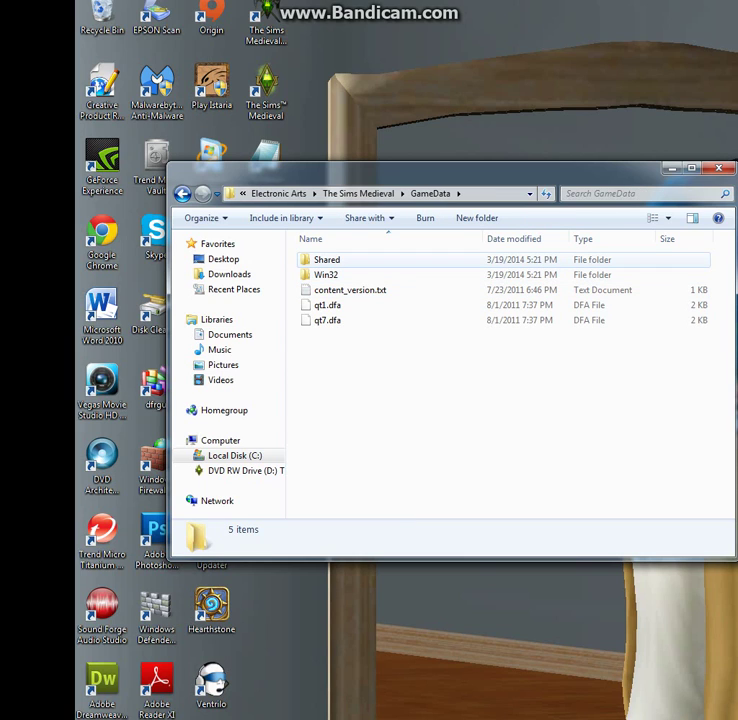
double_click(327, 259)
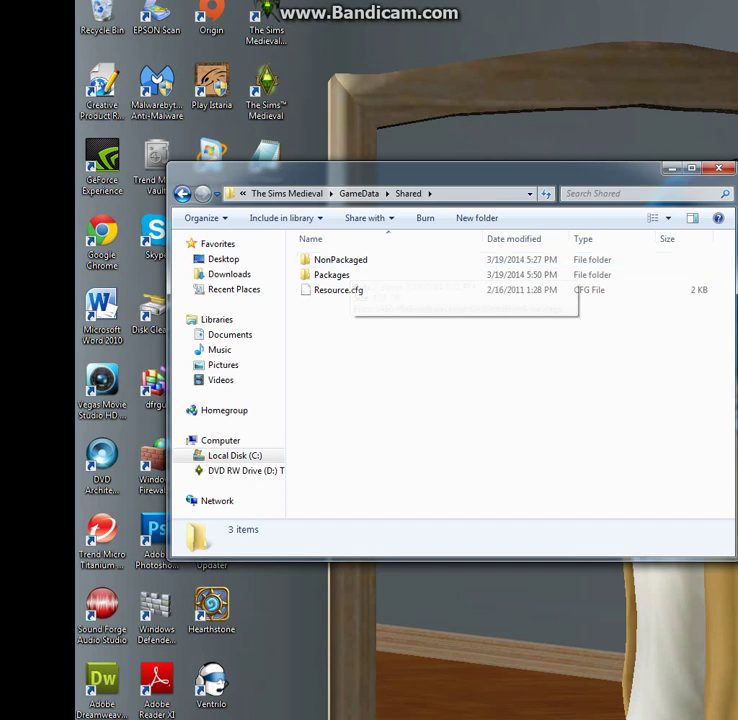
double_click(330, 259)
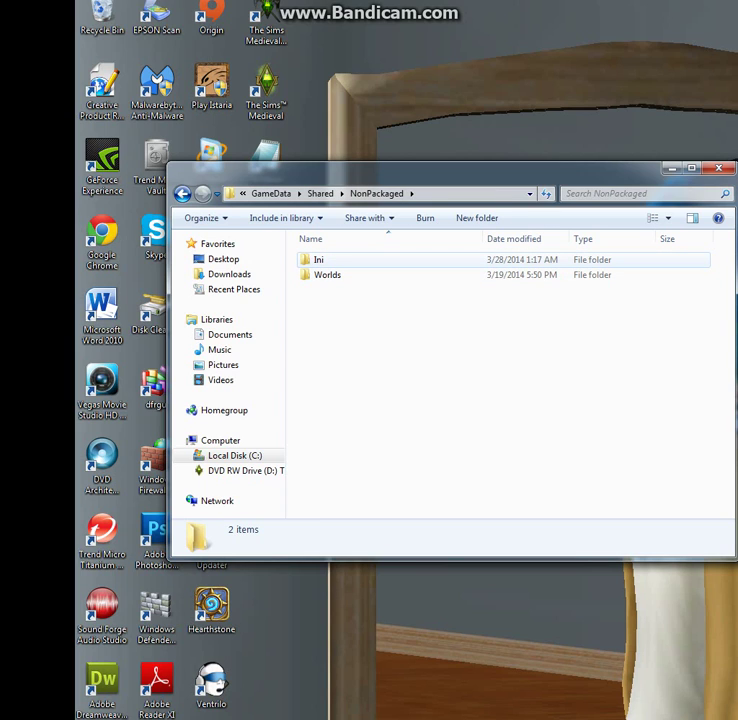
double_click(330, 259)
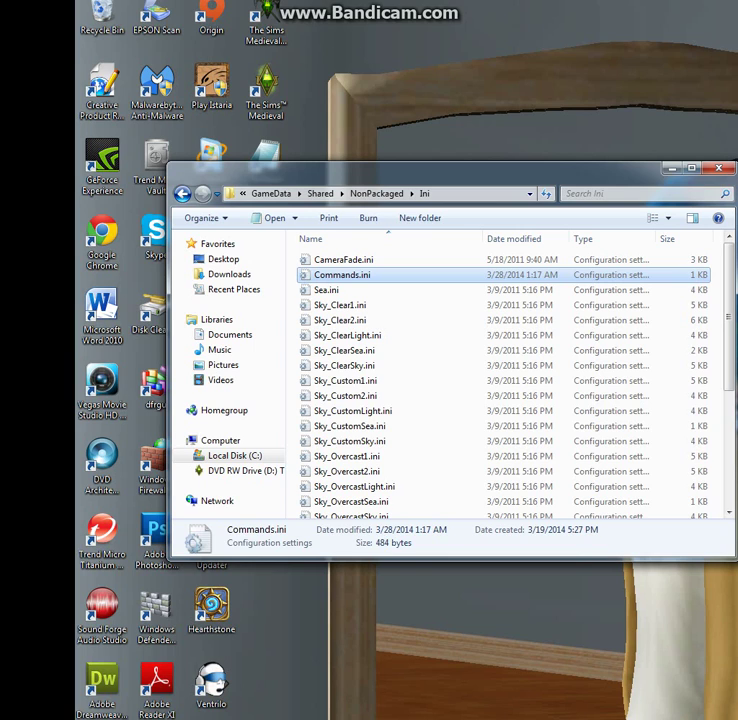
Cut Commands.ini from the Ini folder, paste it onto the desktop with permission, and close Explorer.
right_click(374, 275)
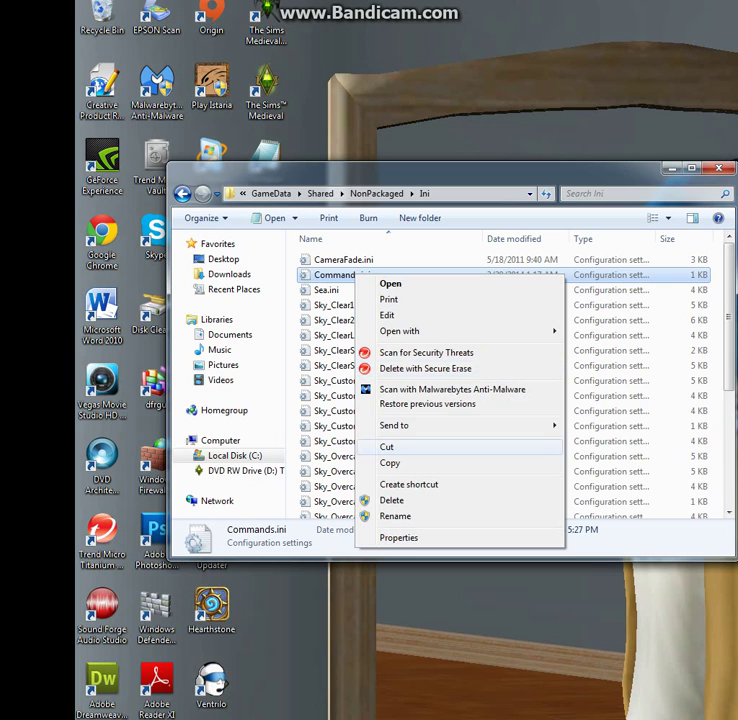
left_click(390, 446)
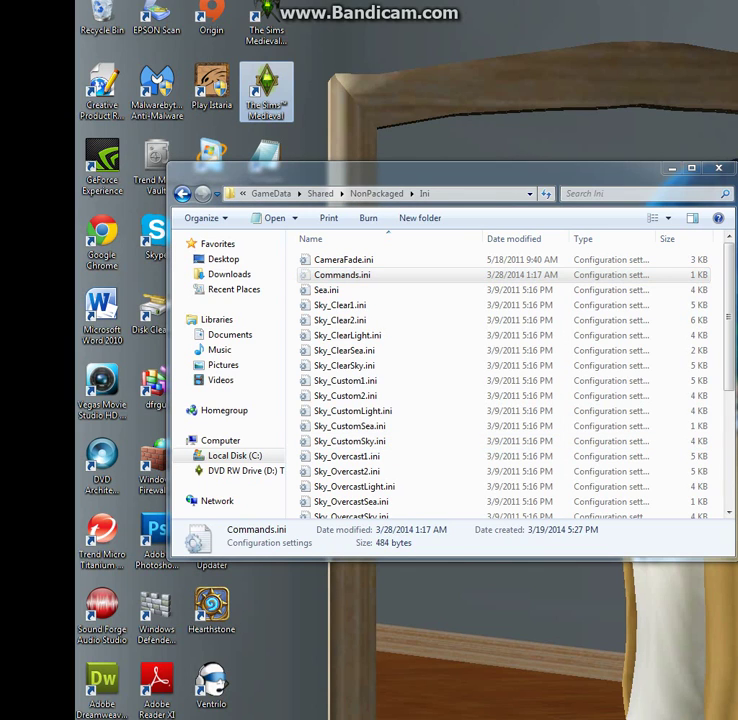
right_click(301, 398)
left_click(335, 458)
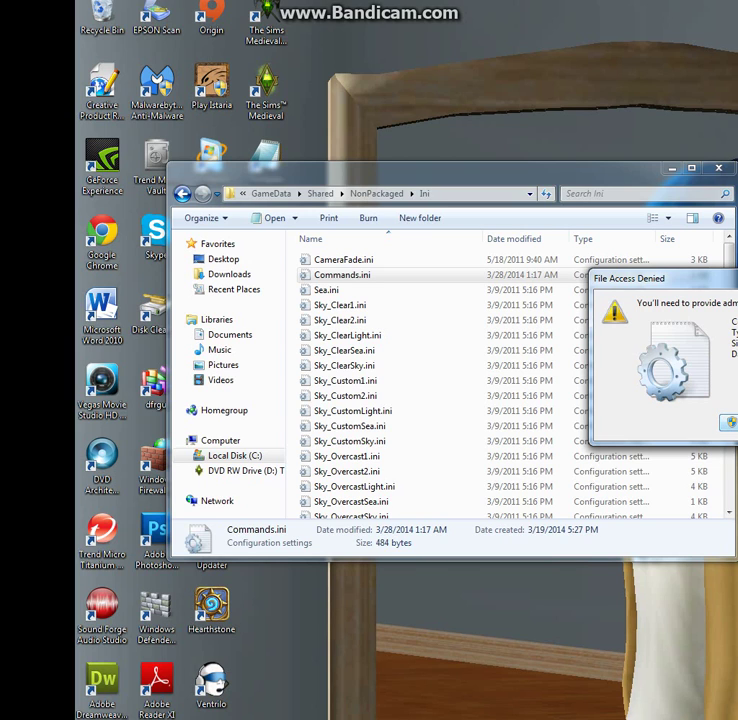
left_click_drag(630, 278, 356, 268)
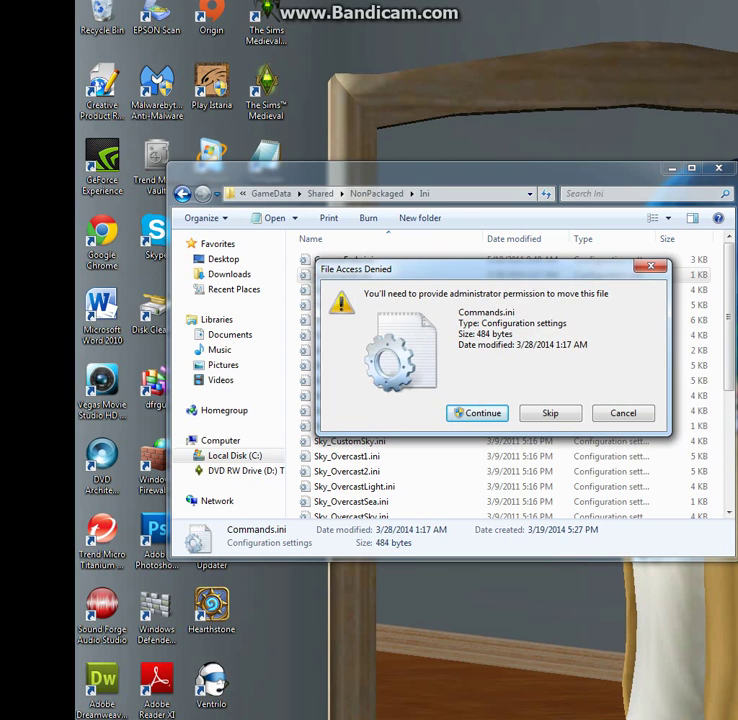
key("Return")
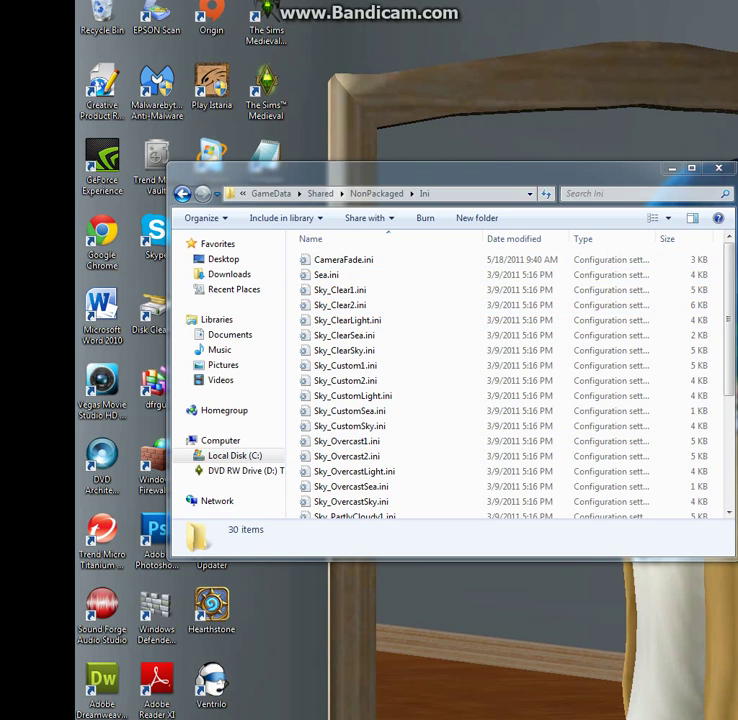
key("alt+F4")
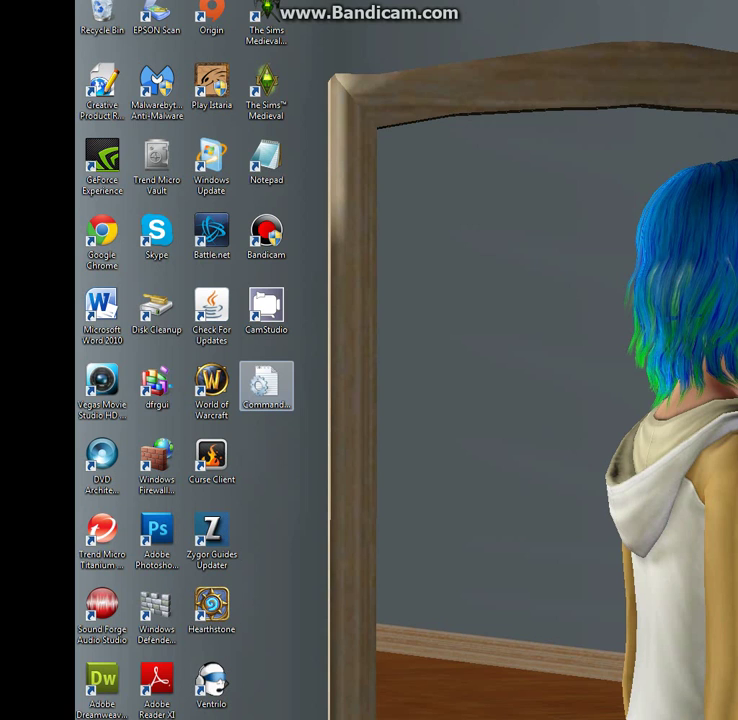
Open the desktop Commands.ini in Notepad and change TestingCheatsEnabled to 1.
double_click(266, 385)
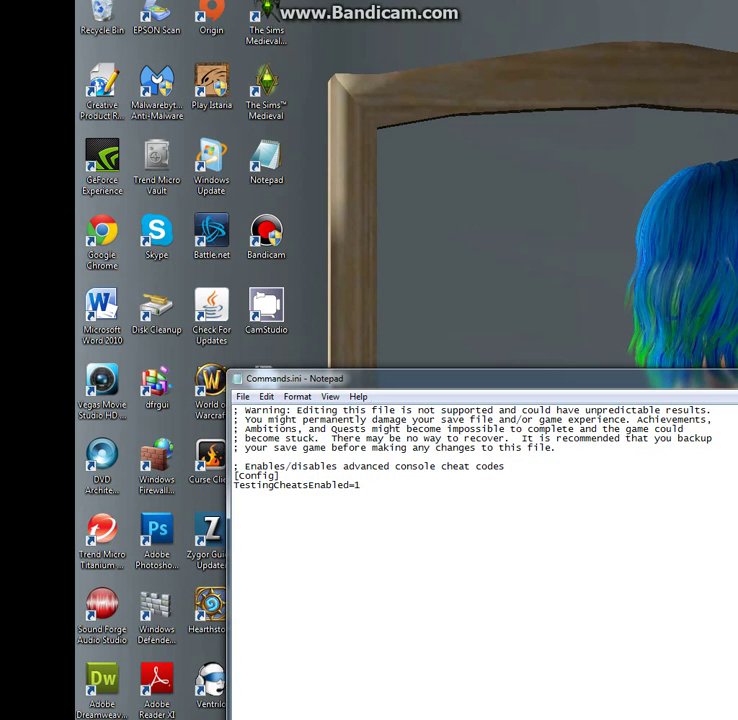
left_click_drag(300, 378, 177, 85)
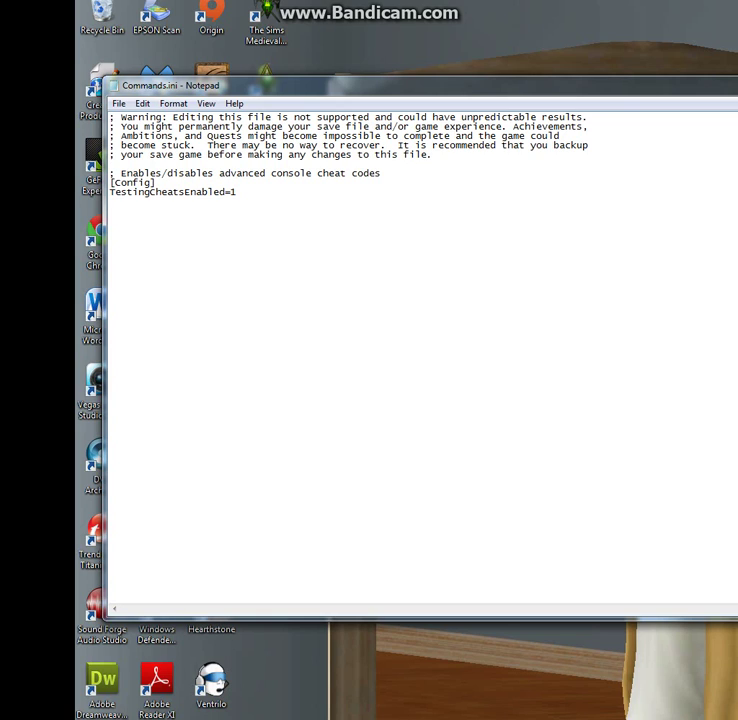
left_click(236, 192)
key("BackSpace")
type("0")
key("BackSpace")
type("1")
Save the file as Commands.ini, replacing the existing desktop copy.
key("alt+f")
key("Down")
key("Down")
key("Down")
key("Return")
key("Return")
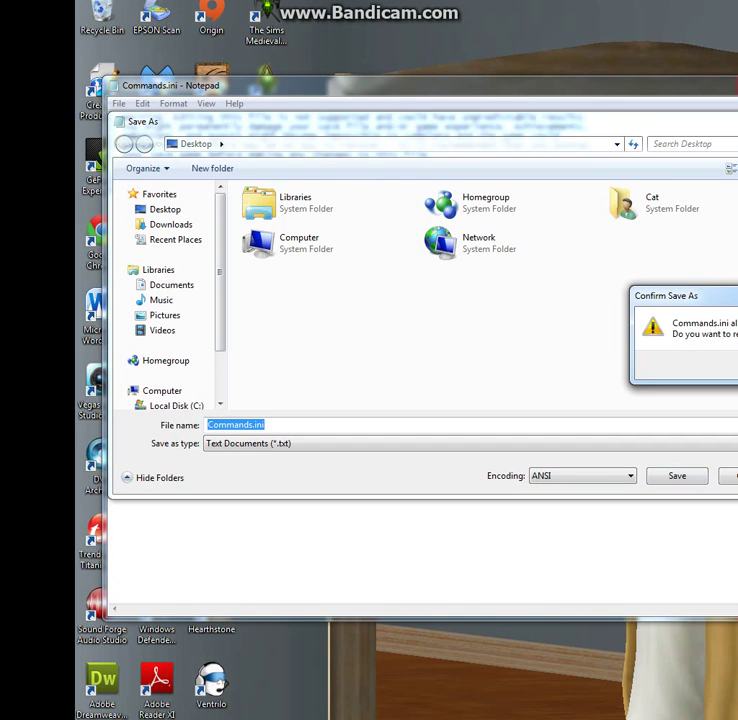
key("alt+y")
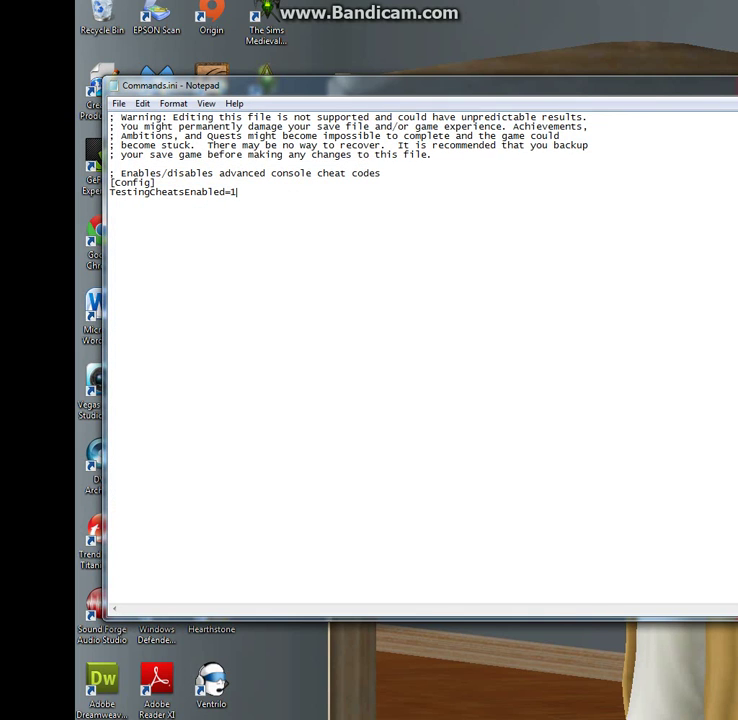
Move the edited Commands.ini back into the Ini folder, then reopen it to confirm TestingCheatsEnabled=1.
key("alt+F4")
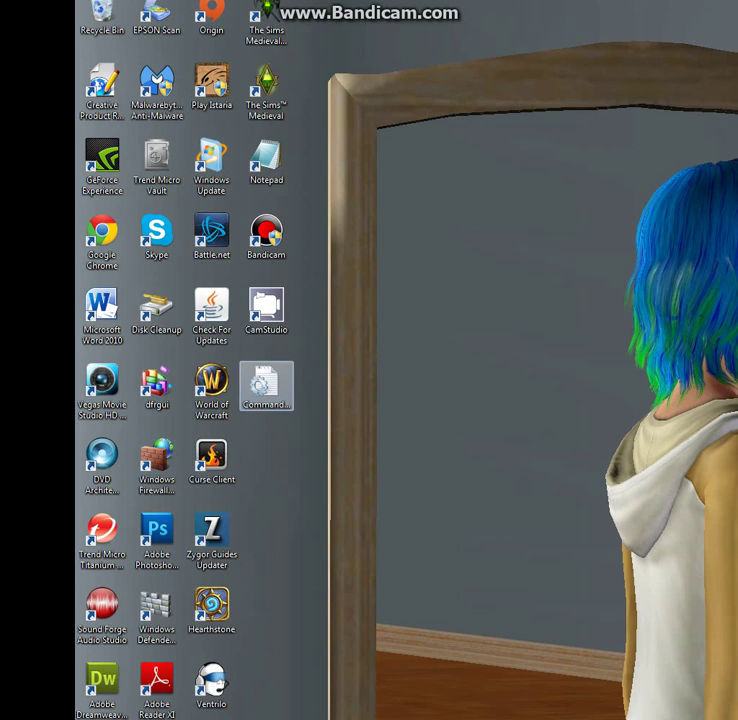
key("shift+F10")
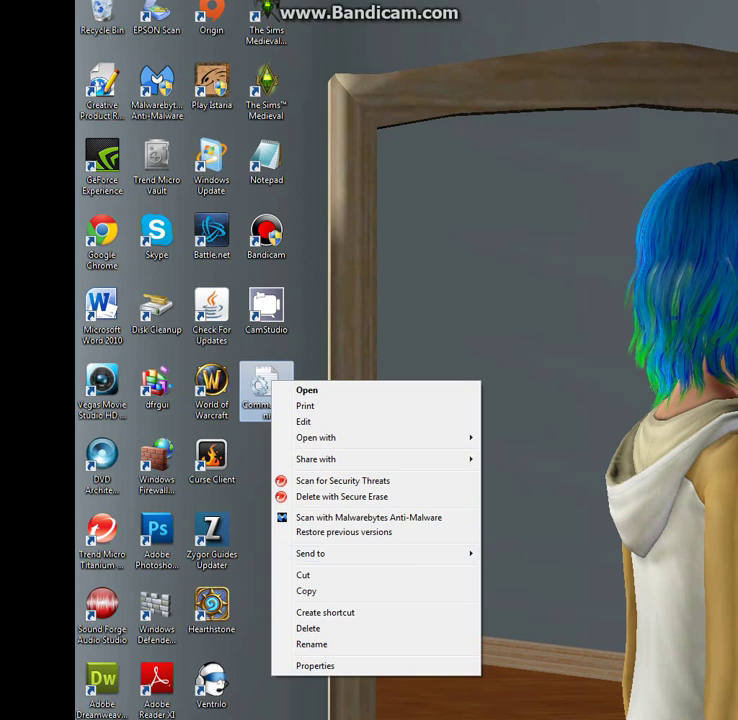
key("m")
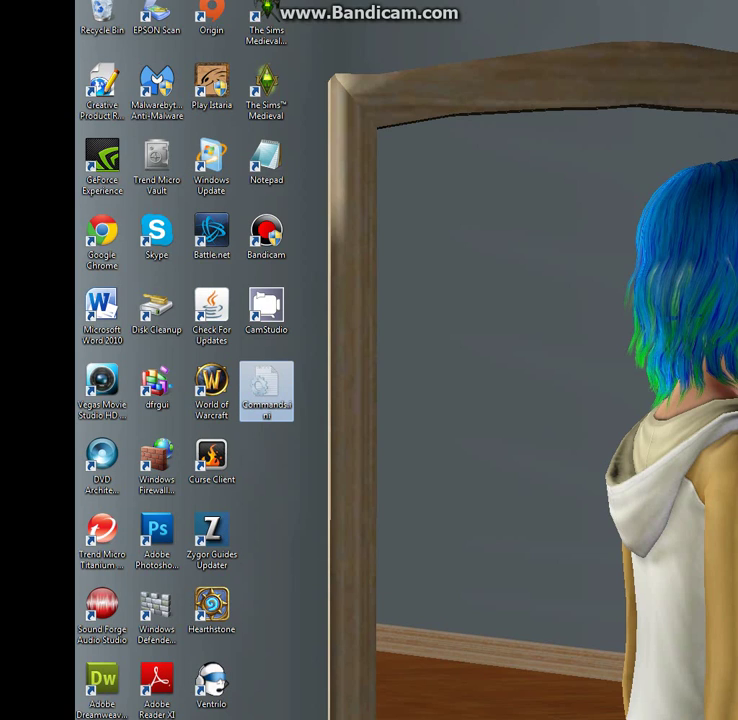
left_click(316, 668)
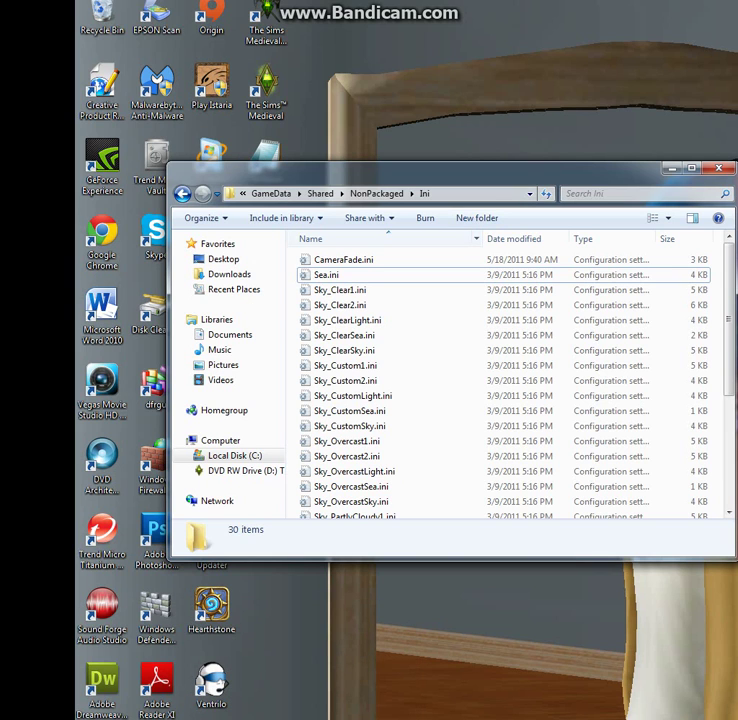
right_click(463, 240)
right_click(434, 267)
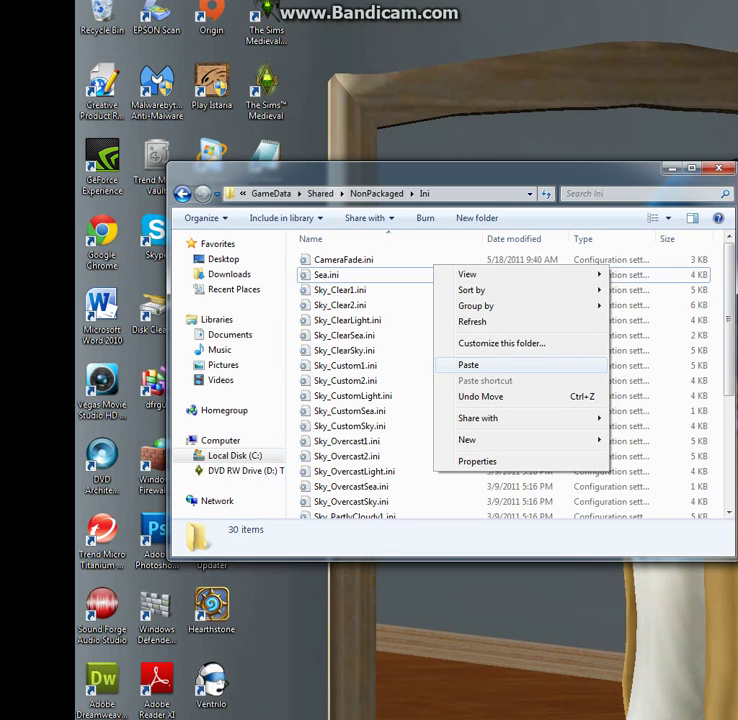
left_click(468, 364)
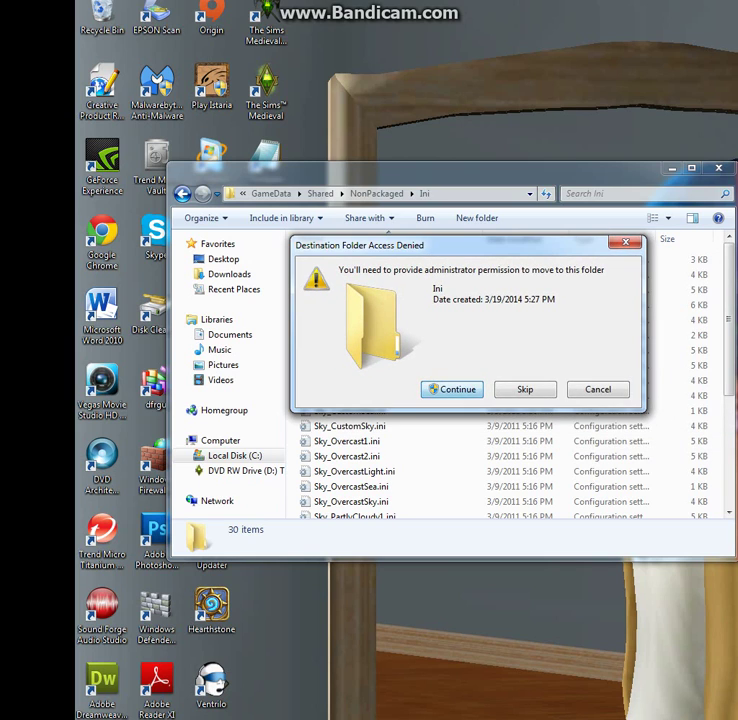
key("Return")
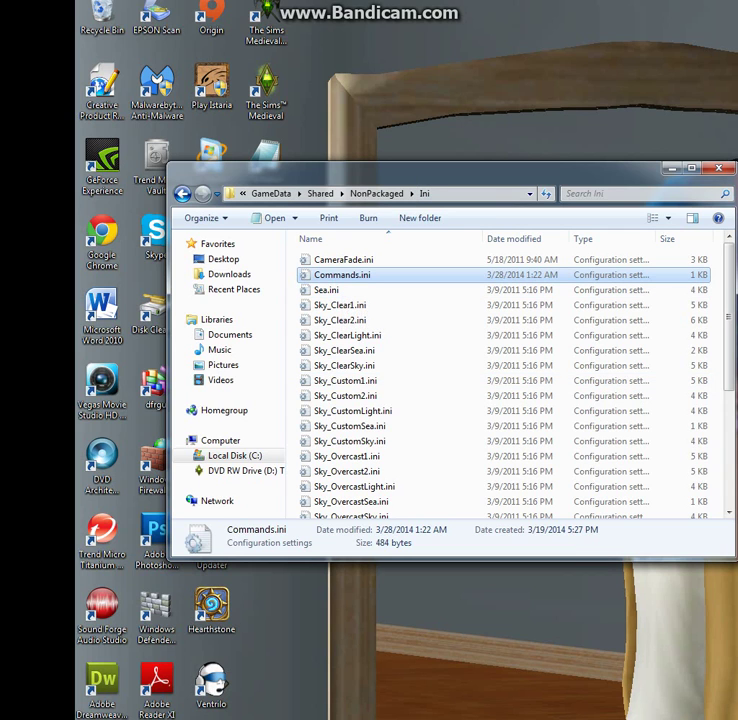
key("Return")
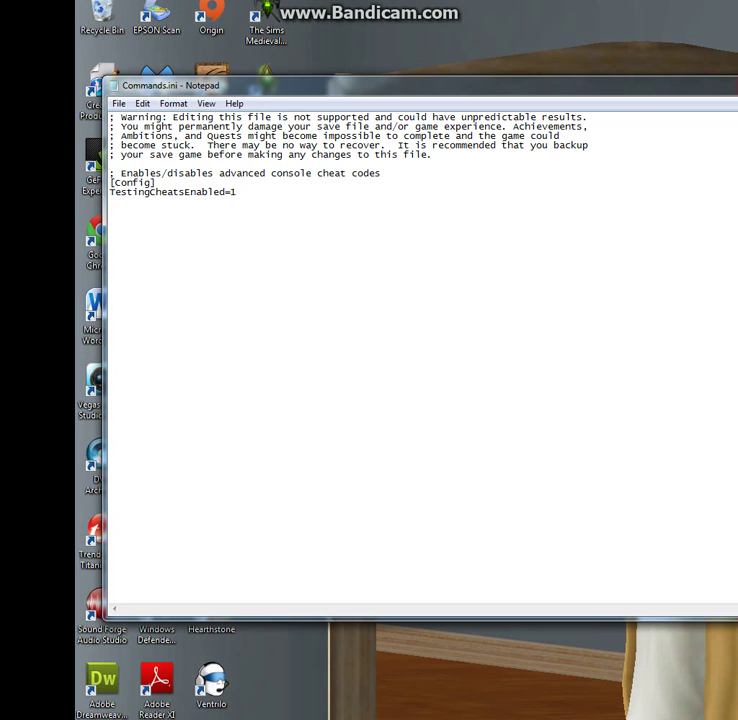
key("alt+F4")
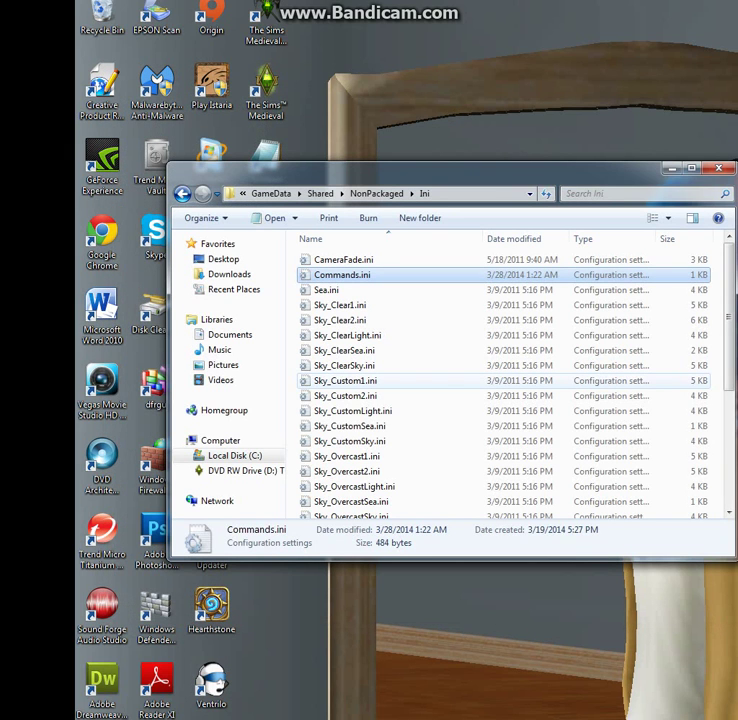